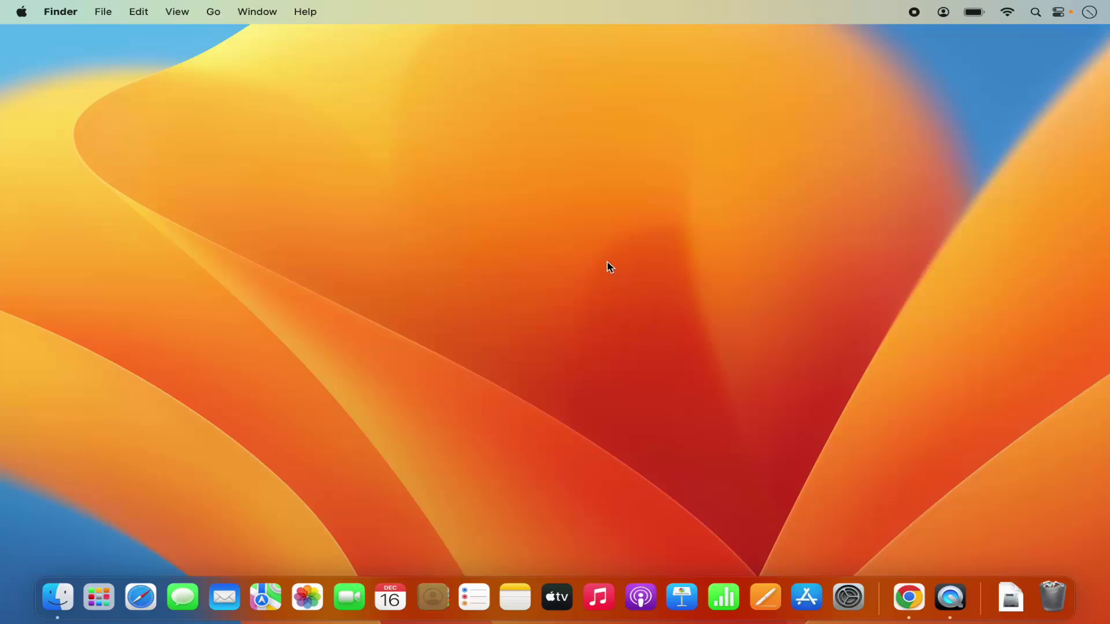
Open Change Wallpaper… from the desktop shortcut menu, then close System Settings
right_click(589, 220)
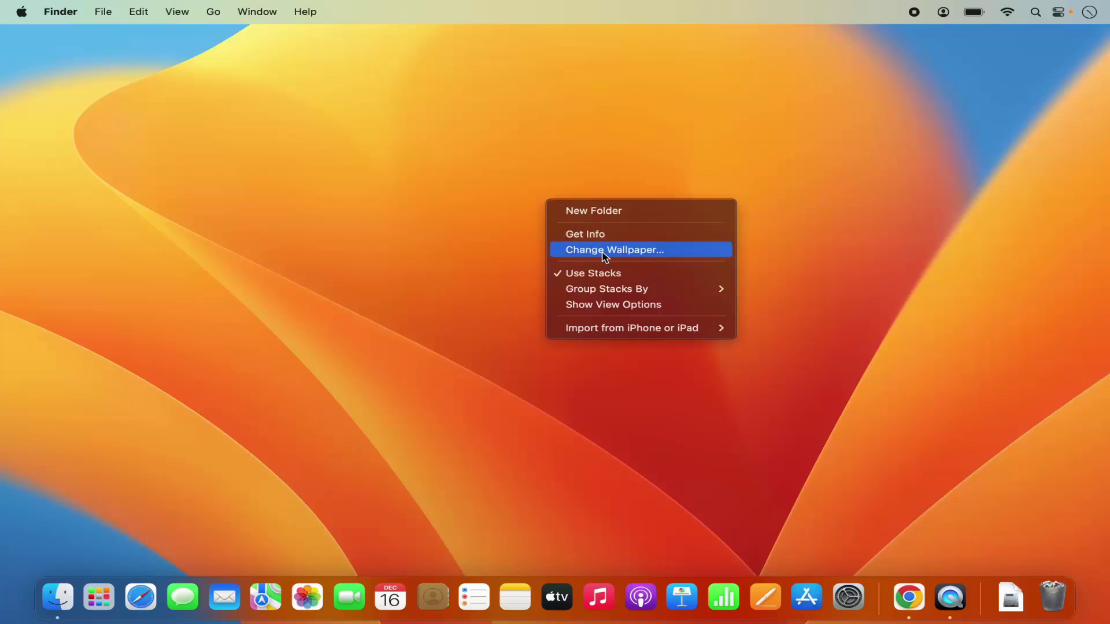
click(604, 256)
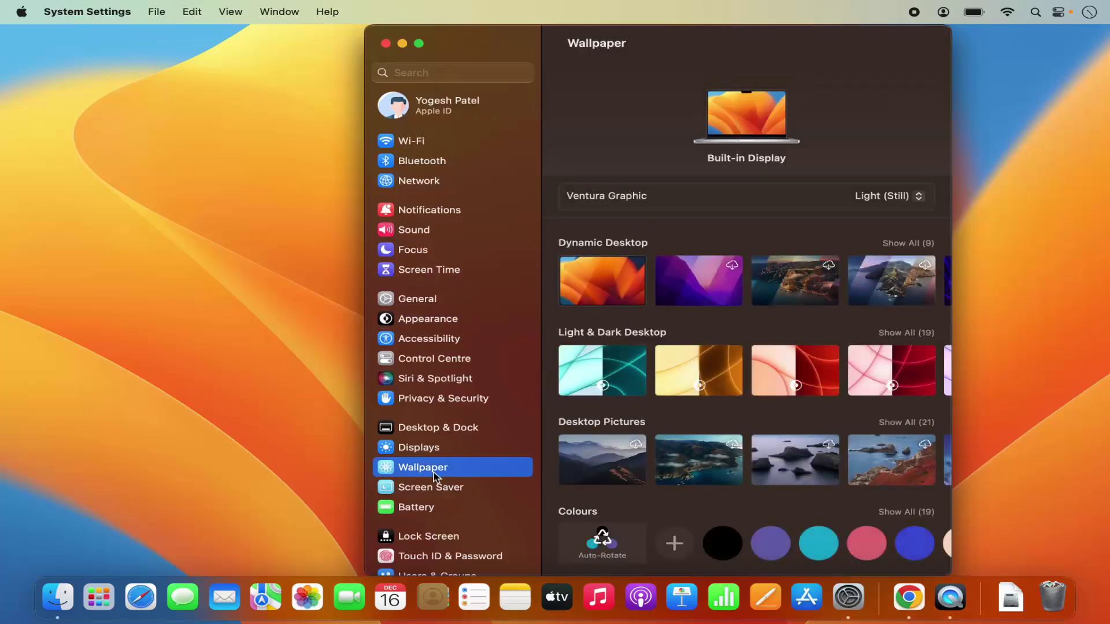
click(385, 46)
Relaunch System Settings from the Dock, landing on the Appearance pane
right_click(484, 165)
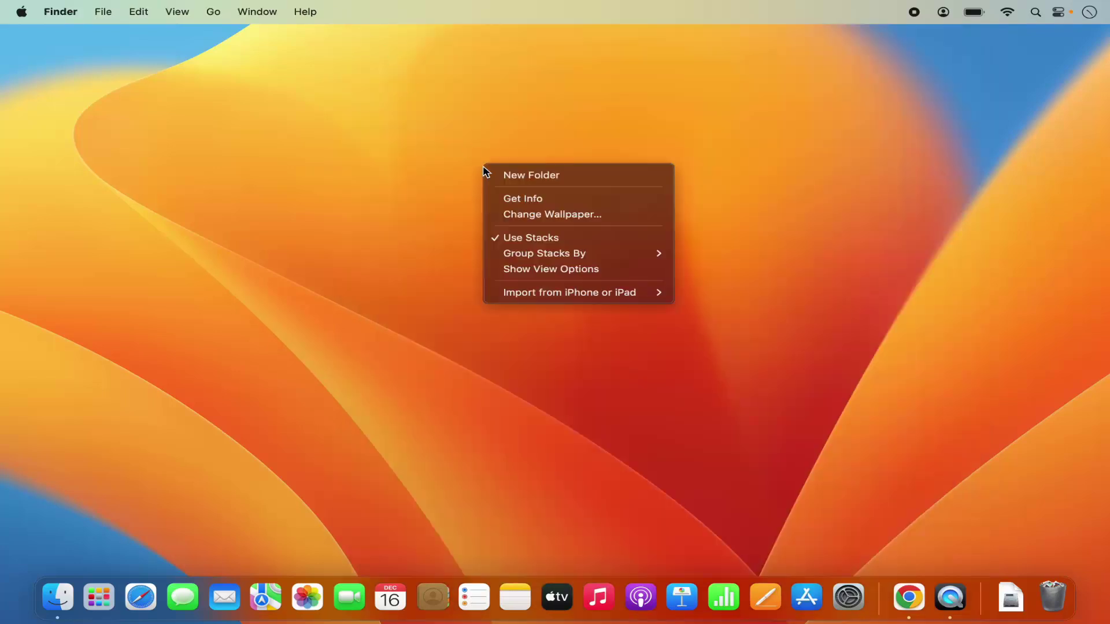
click(461, 228)
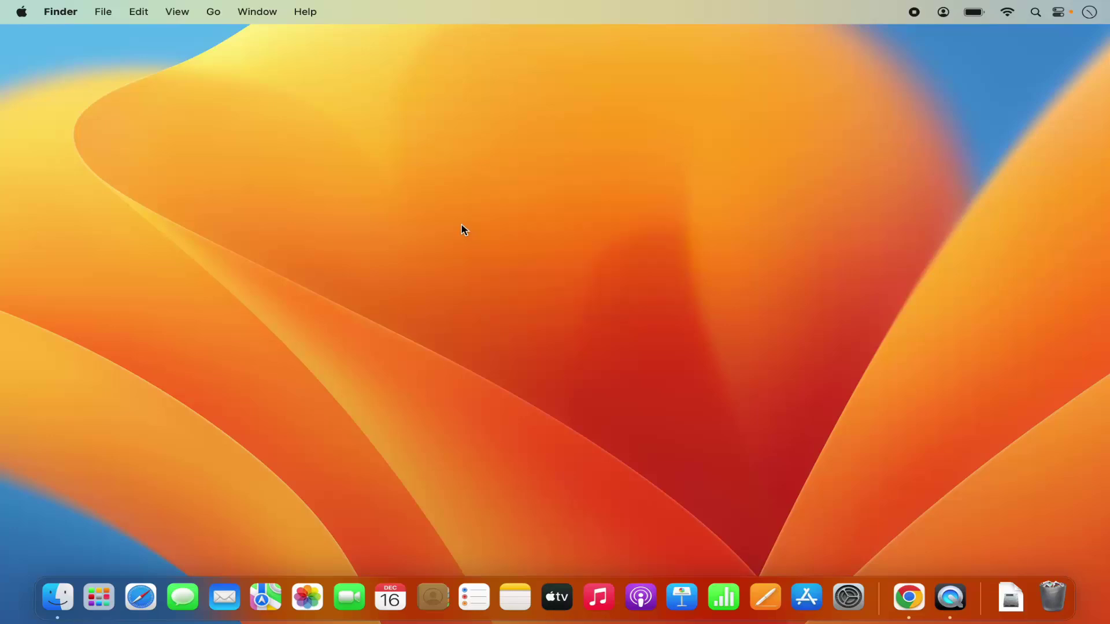
click(848, 597)
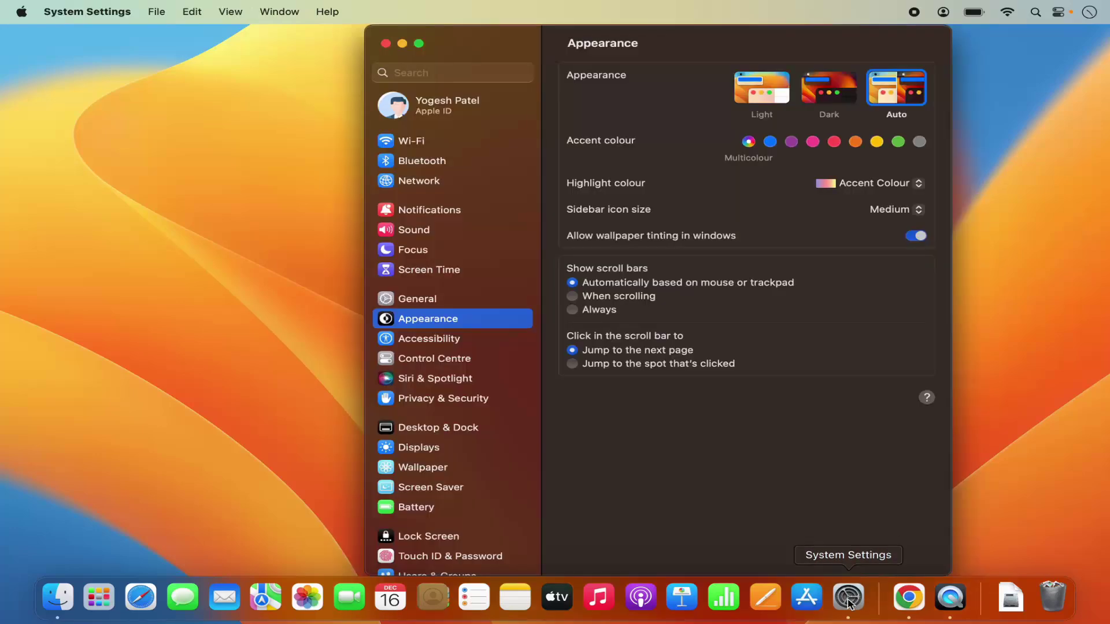
click(22, 12)
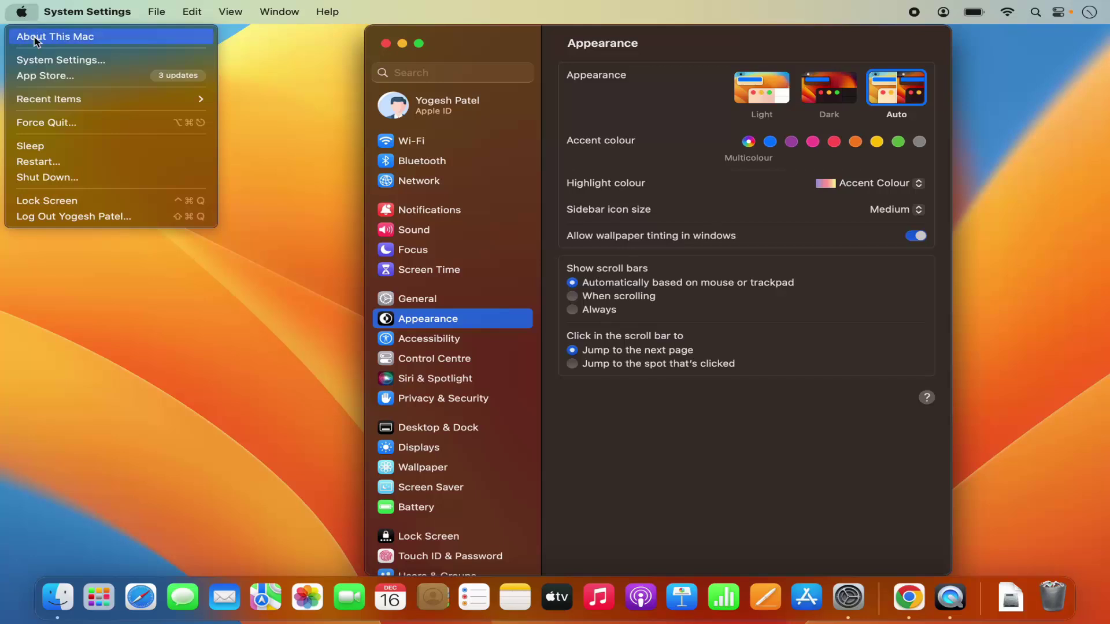
click(60, 63)
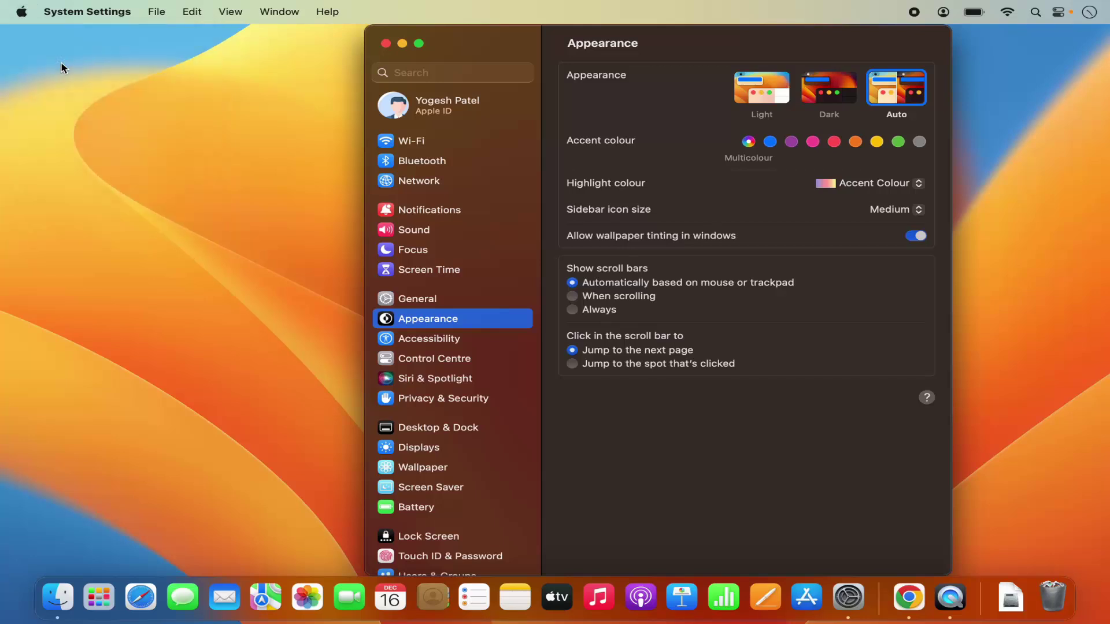
scroll(489, 347, down, 3)
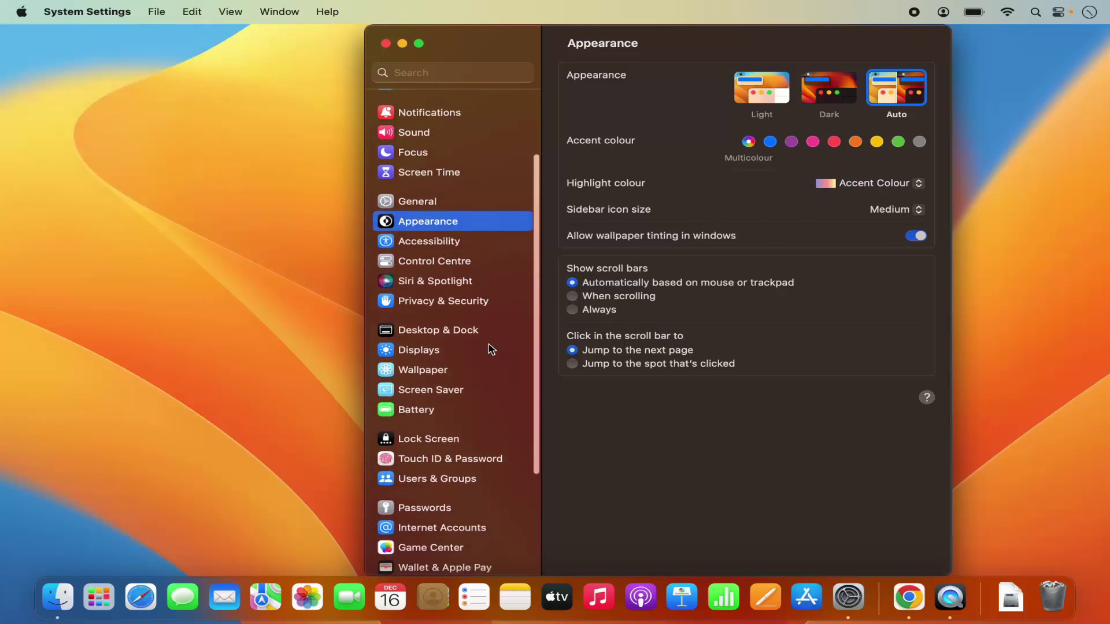
Open the Wallpaper pane and select the Catalina thumbnail in the Dynamic Desktop row
click(440, 373)
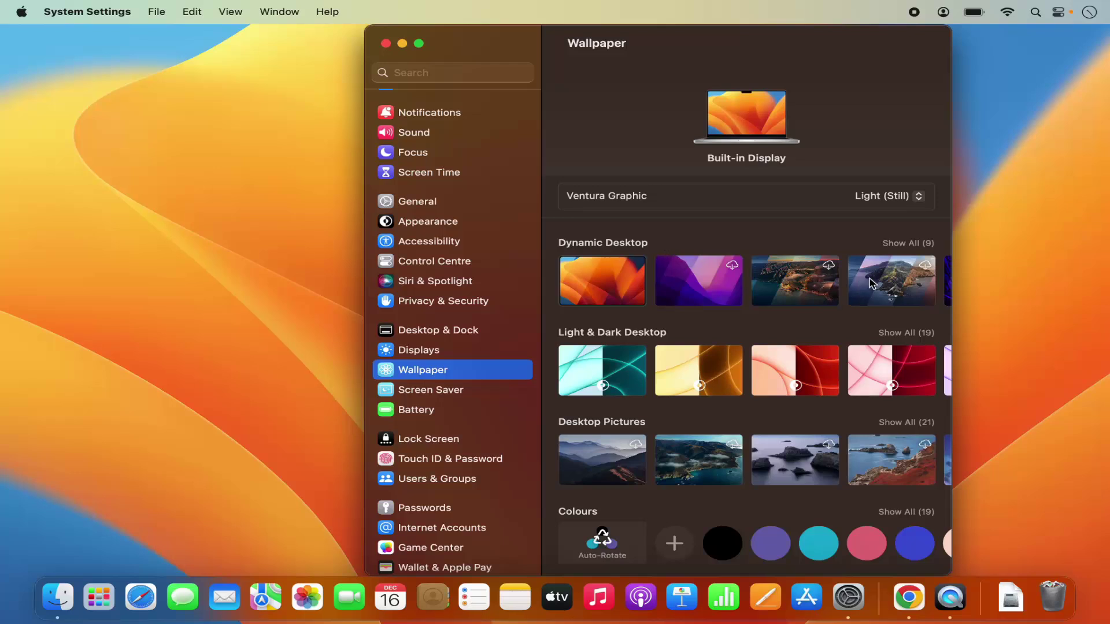
scroll(872, 284, right, 10)
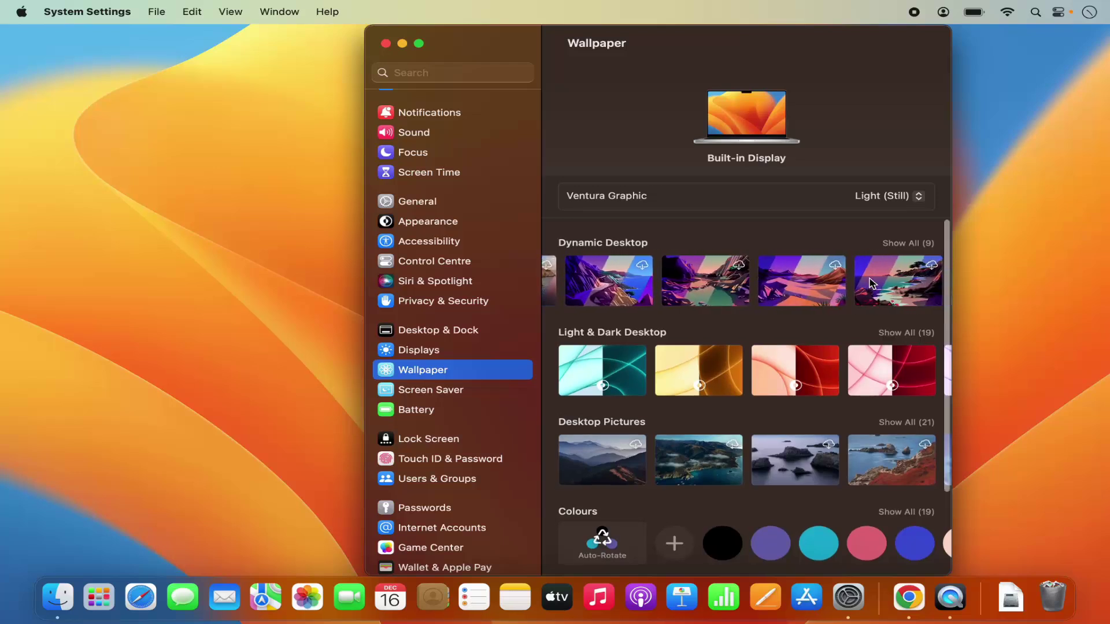
scroll(872, 283, right, 3)
scroll(705, 292, left, 12)
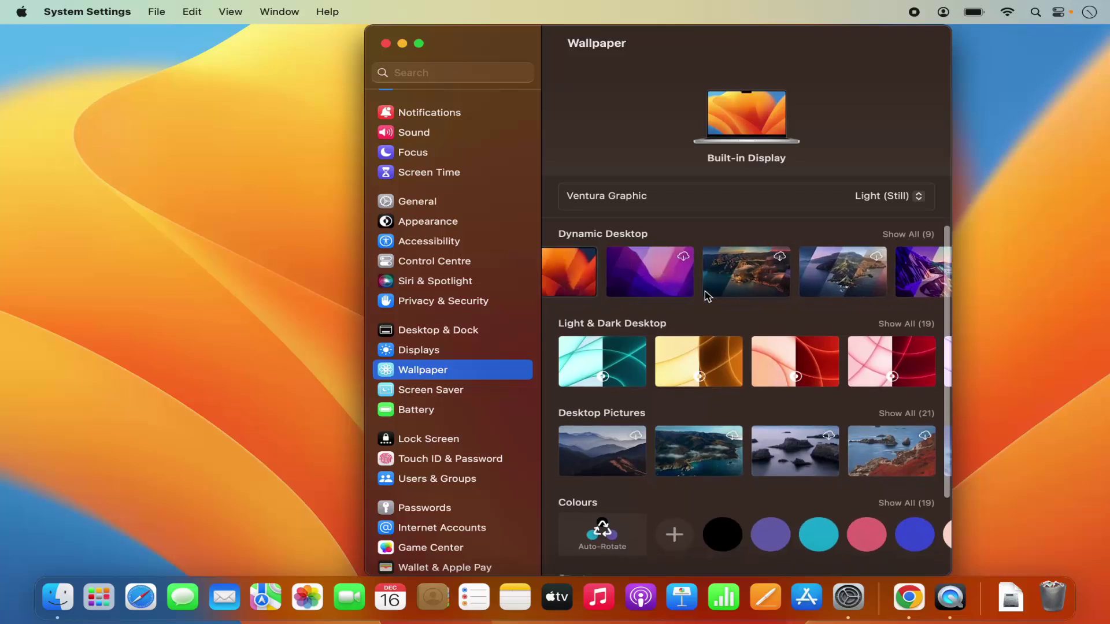
scroll(735, 292, right, 5)
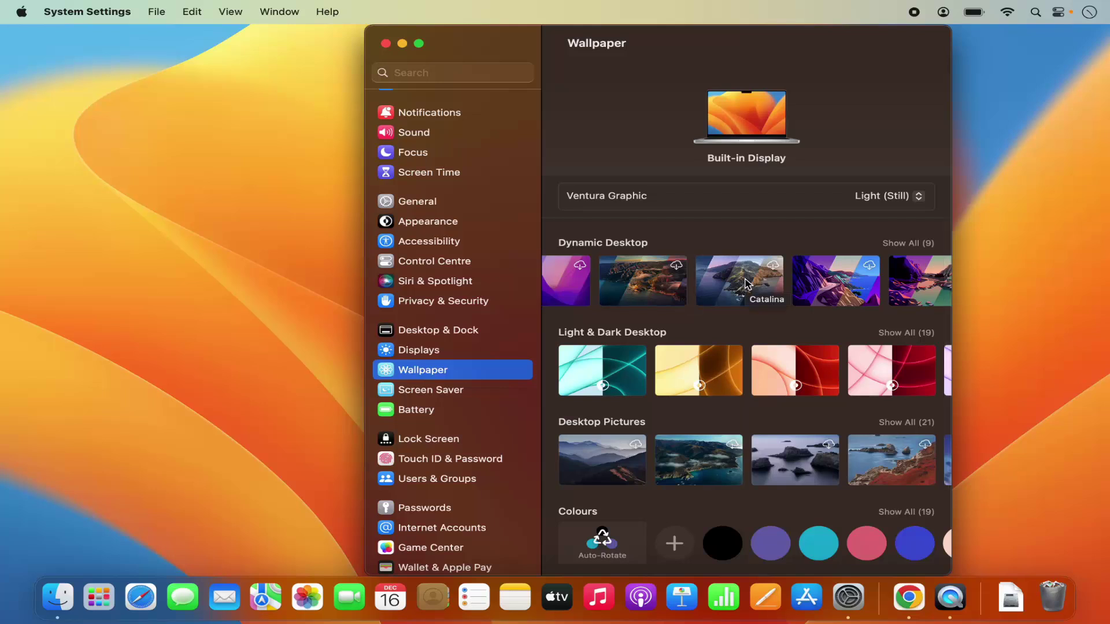
click(745, 284)
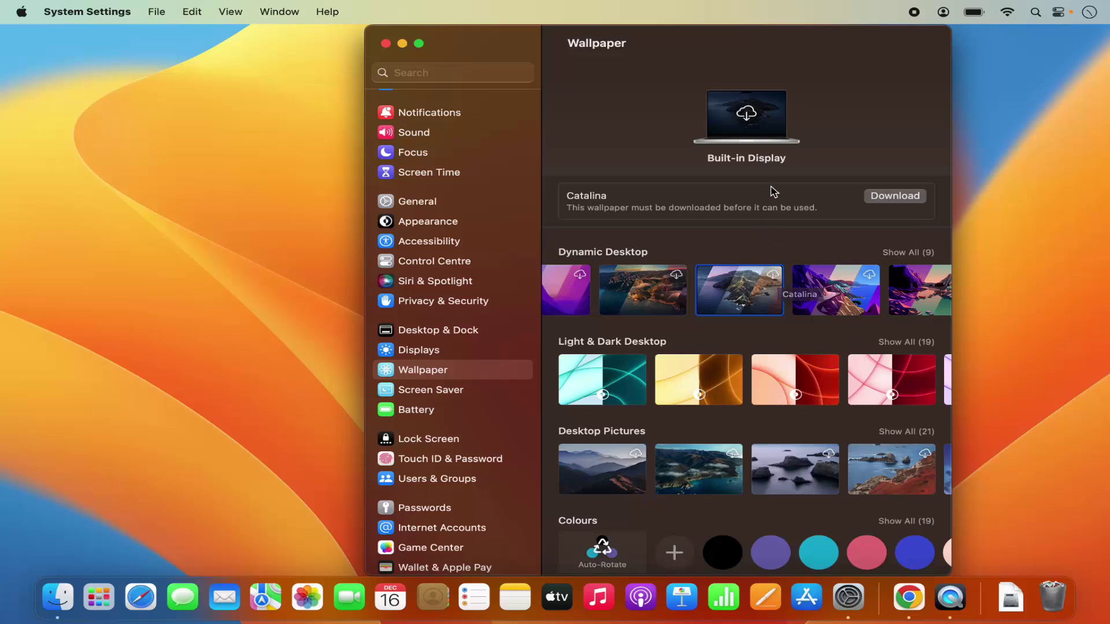
Download Catalina, minimize to view the dark island desktop, then restore the window
click(878, 202)
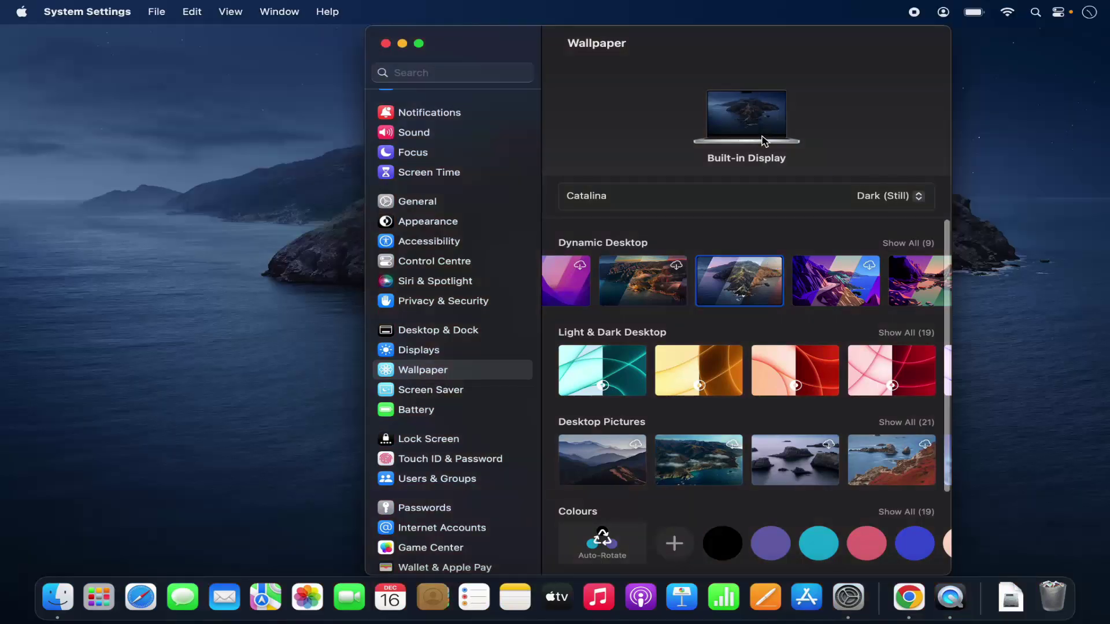
click(402, 44)
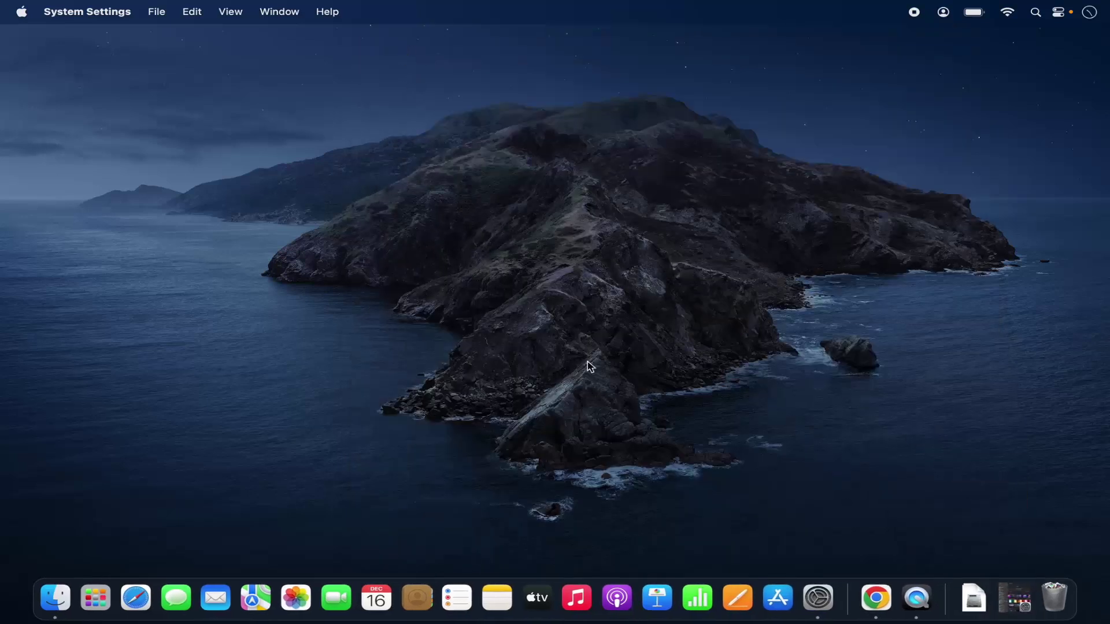
click(838, 596)
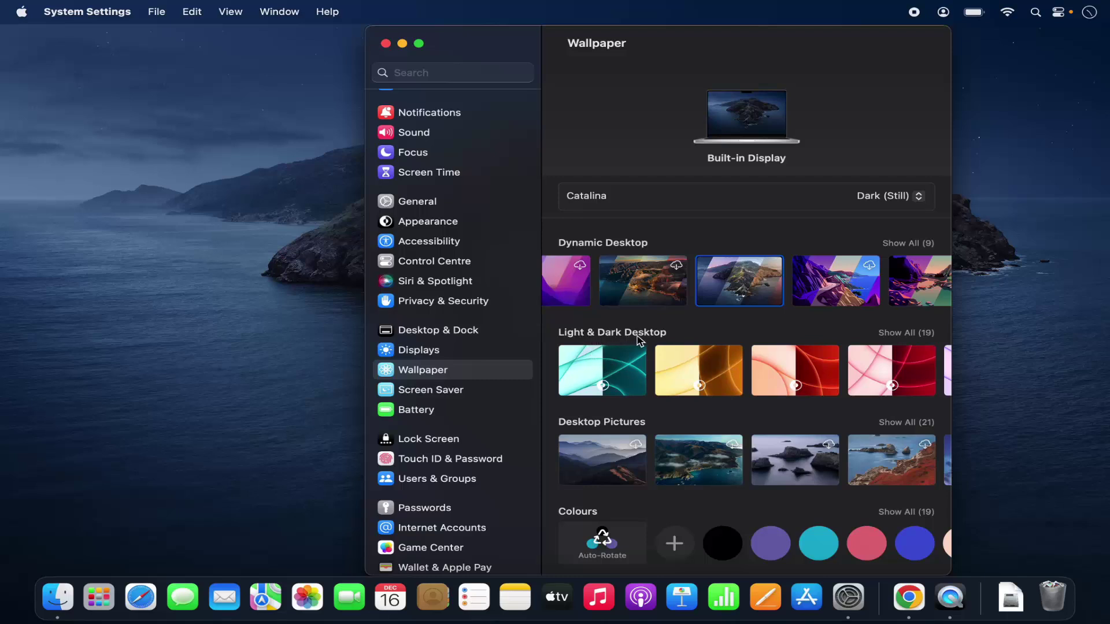
click(878, 202)
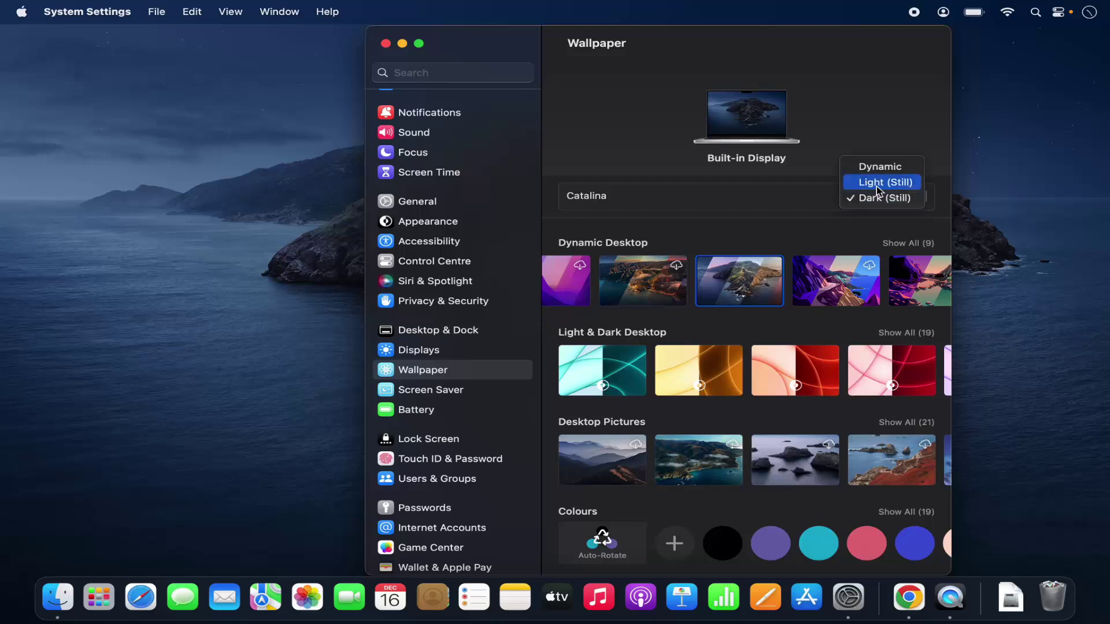
click(878, 182)
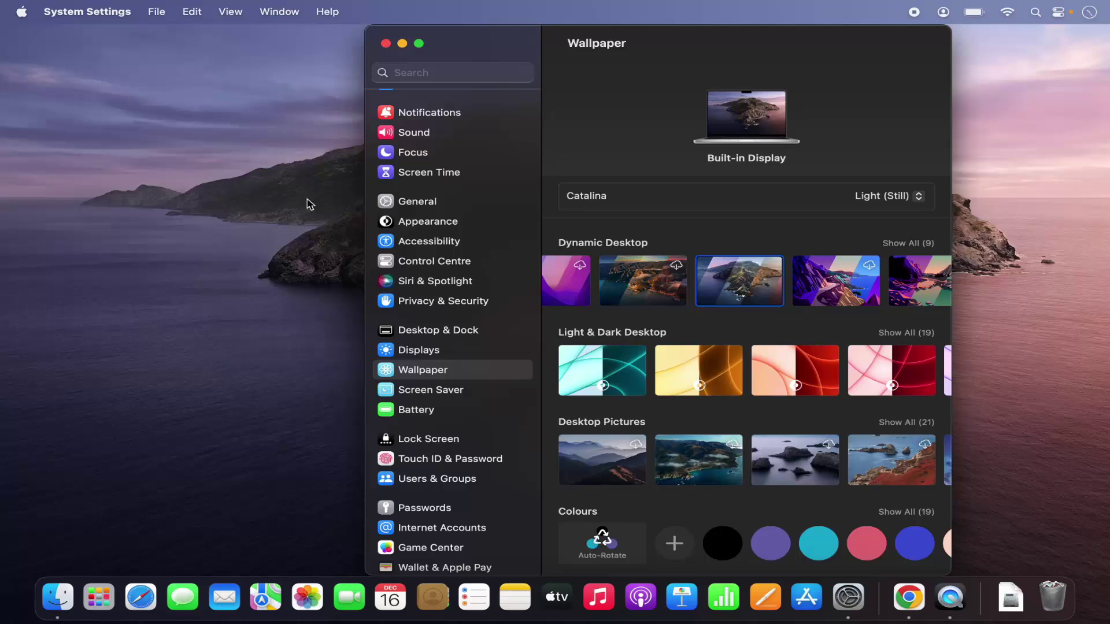
click(900, 202)
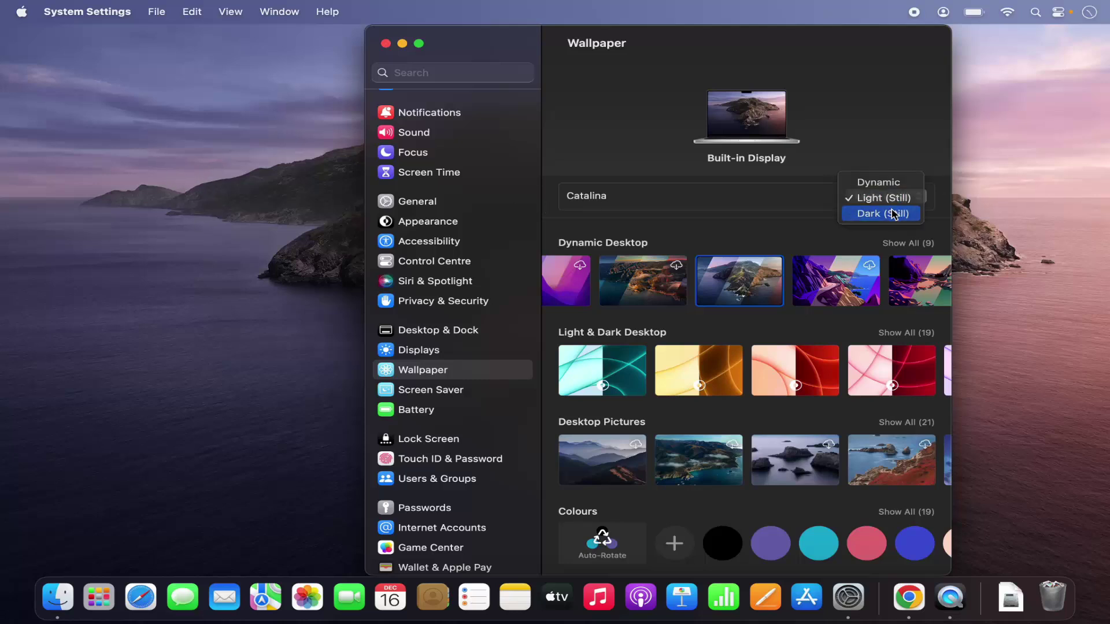
click(894, 212)
click(892, 202)
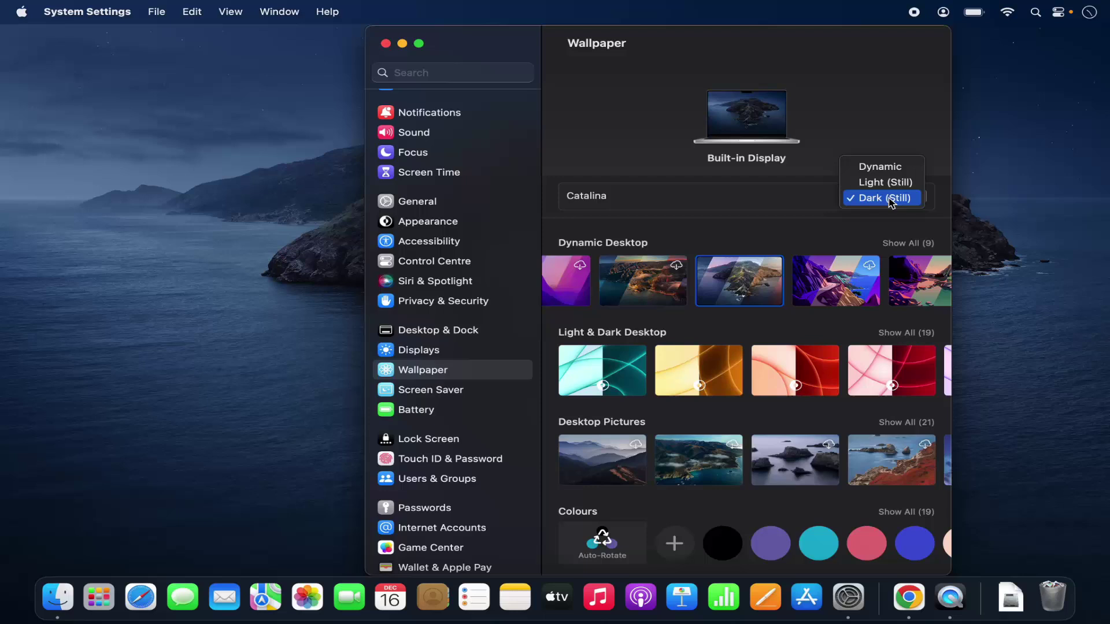
click(884, 168)
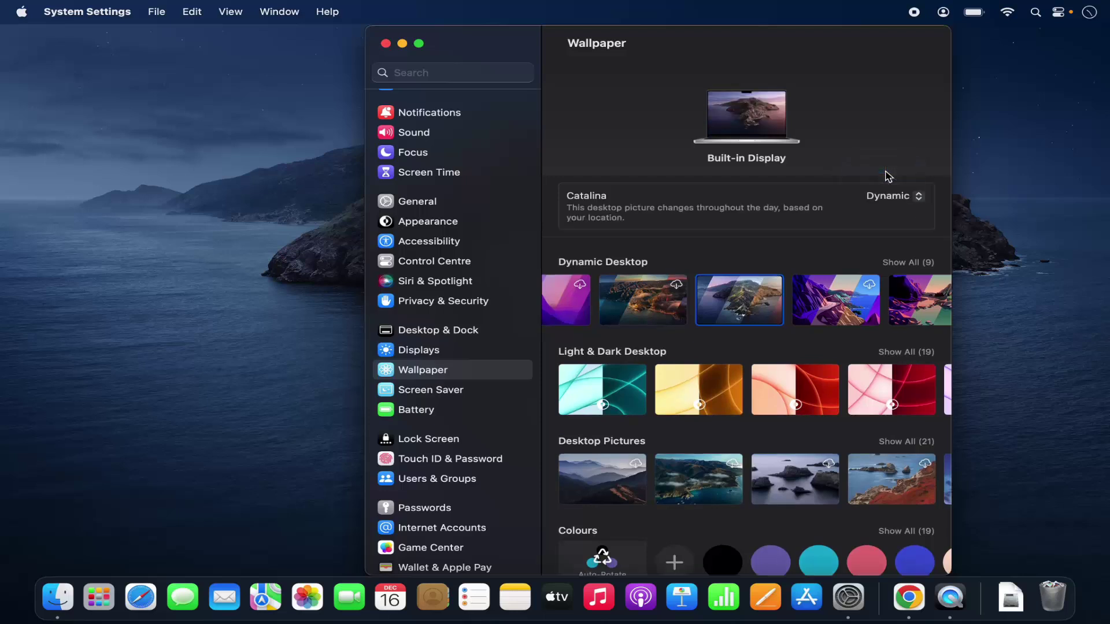
click(896, 200)
click(896, 212)
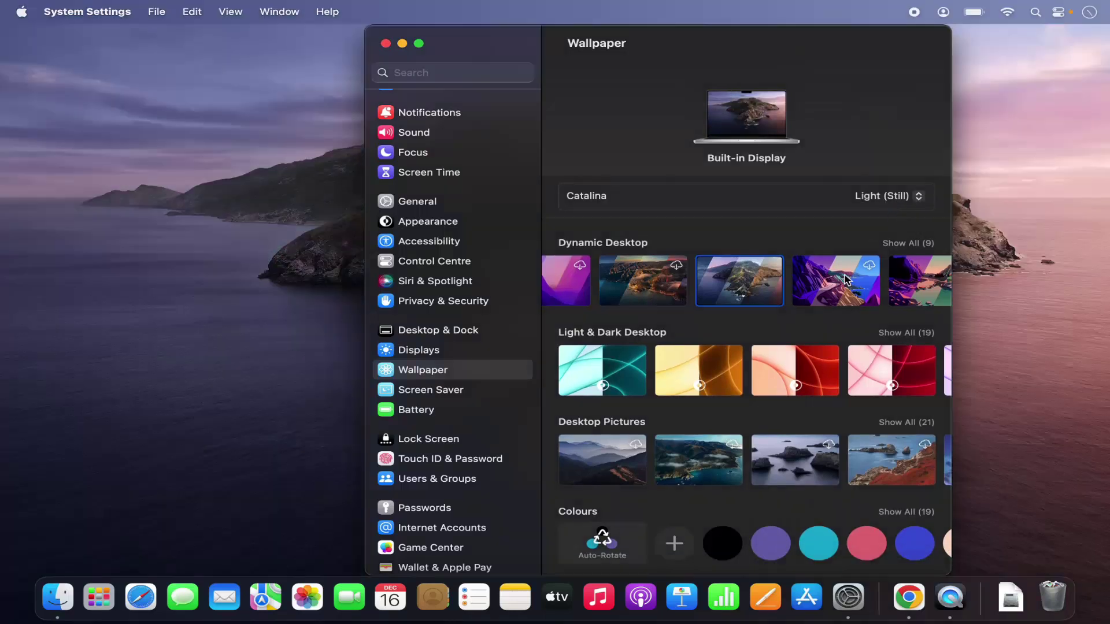
Apply the Dusty Rose colour swatch as wallpaper, then scroll back up the list
scroll(719, 416, down, 5)
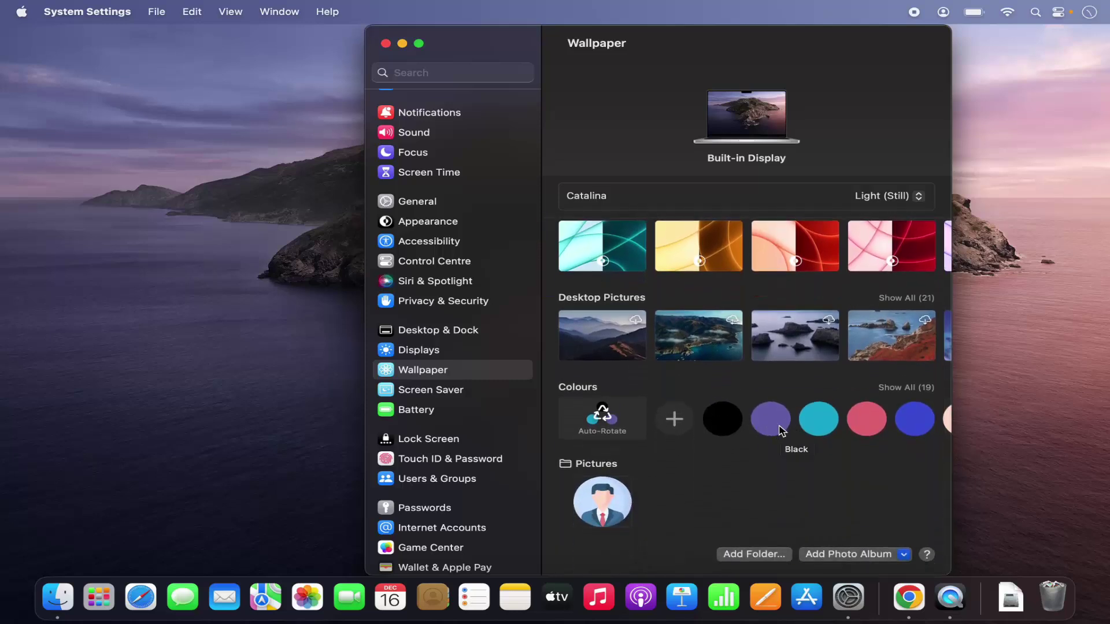
click(856, 428)
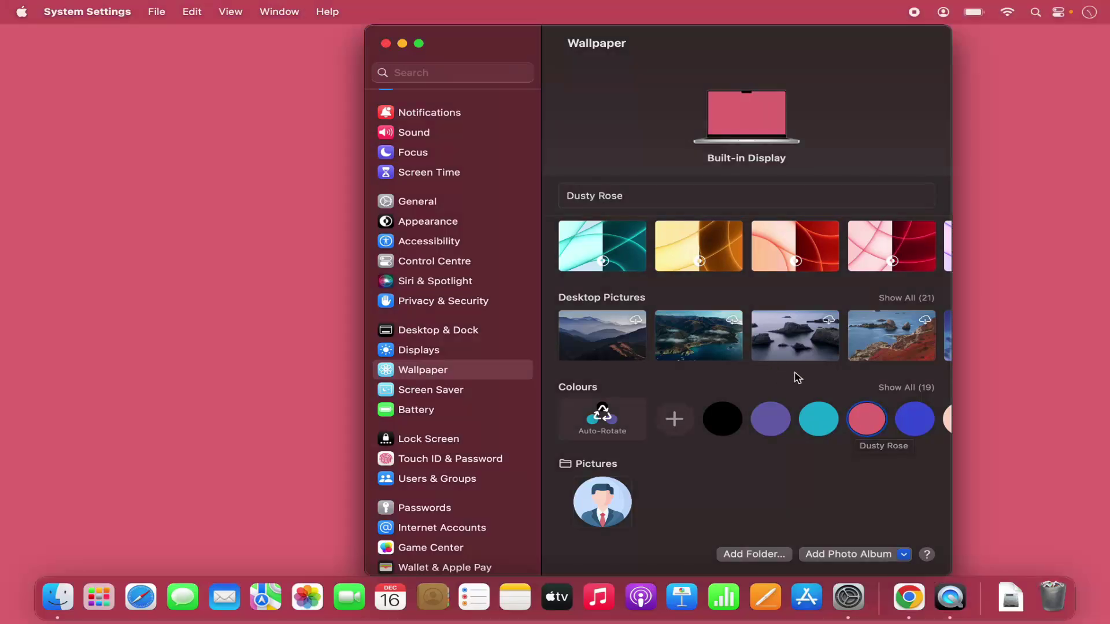
scroll(829, 405, down, 1)
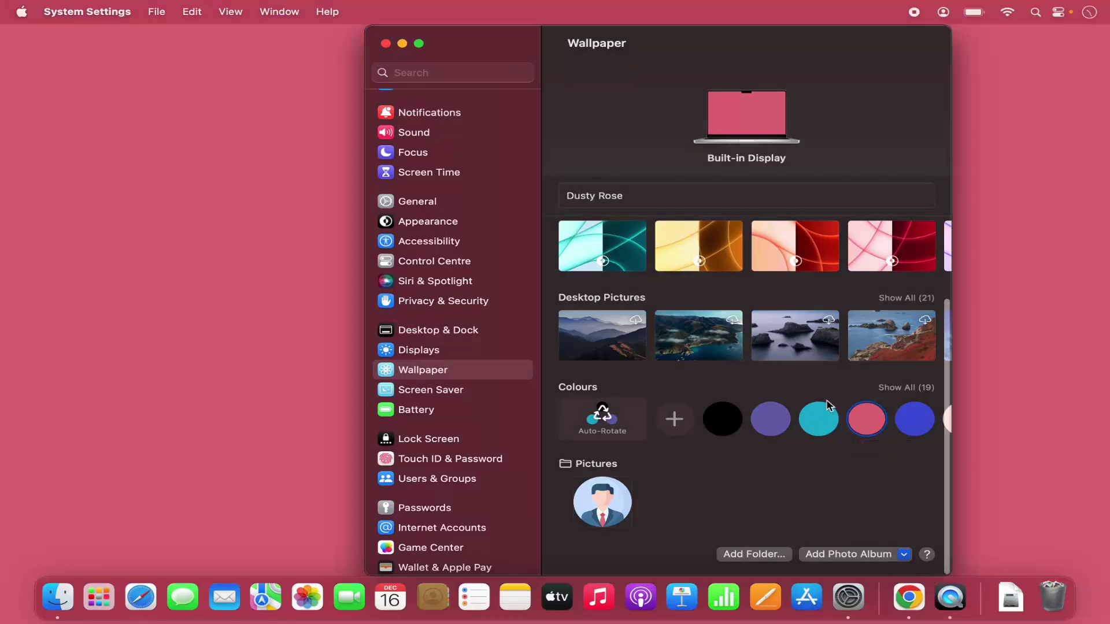
scroll(829, 404, up, 3)
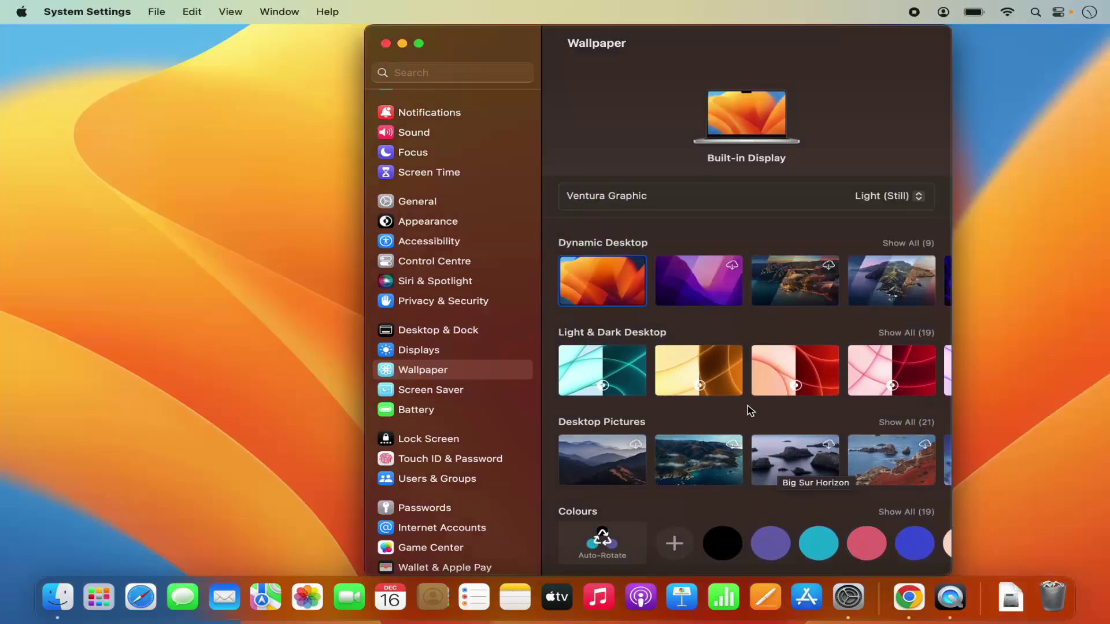
scroll(750, 410, down, 1)
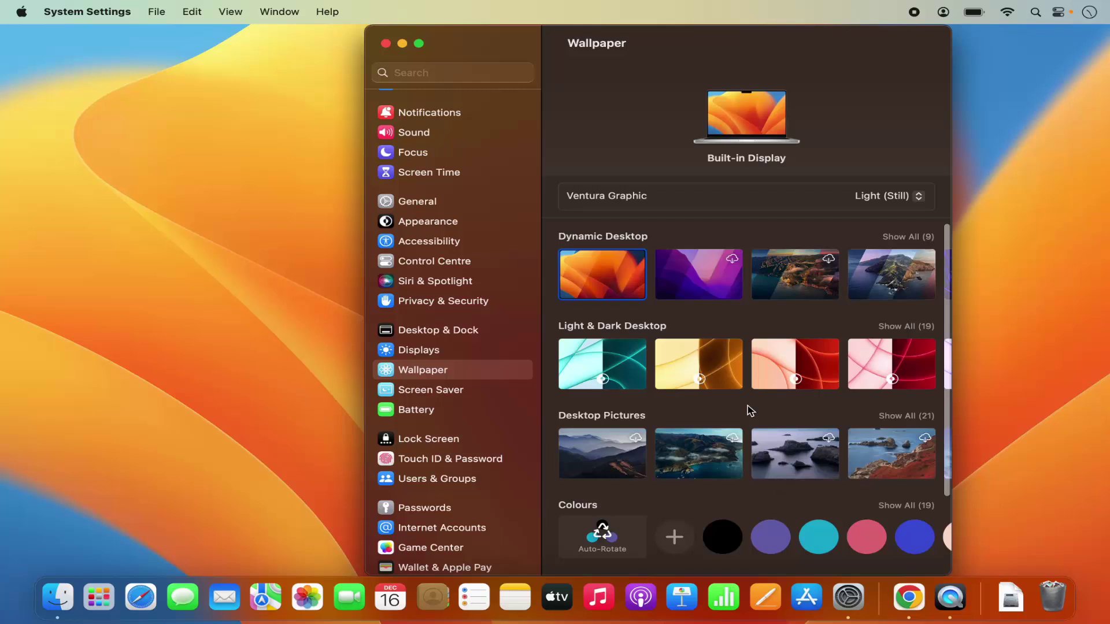
scroll(750, 409, down, 4)
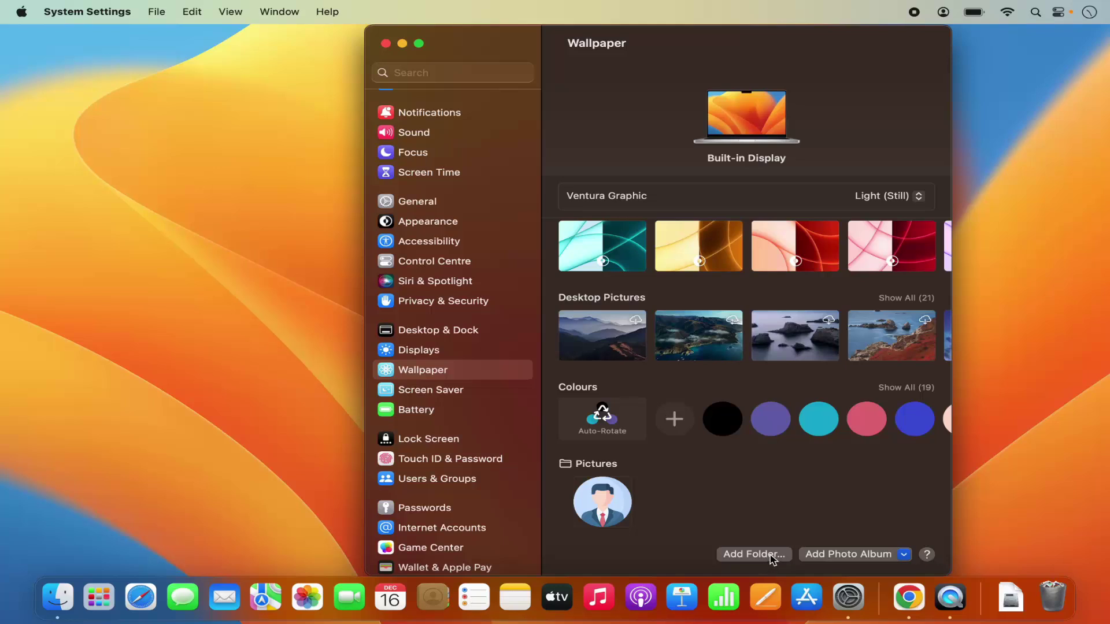
Add the Pictures folder via Add Folder… and choose profile.png as the wallpaper
click(771, 557)
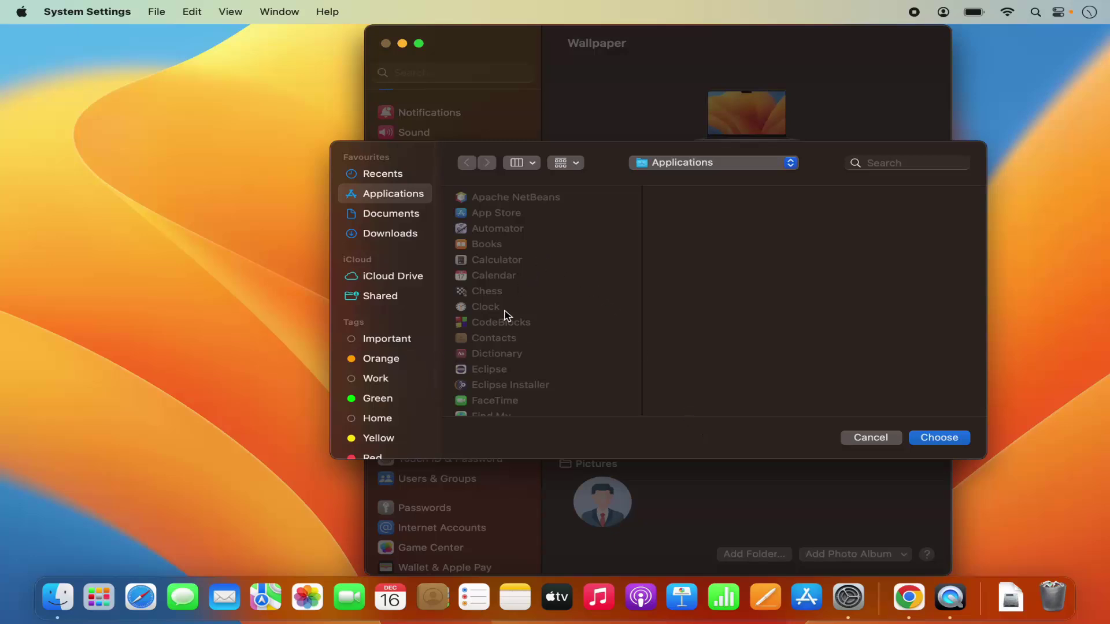
scroll(503, 314, down, 3)
scroll(504, 315, down, 5)
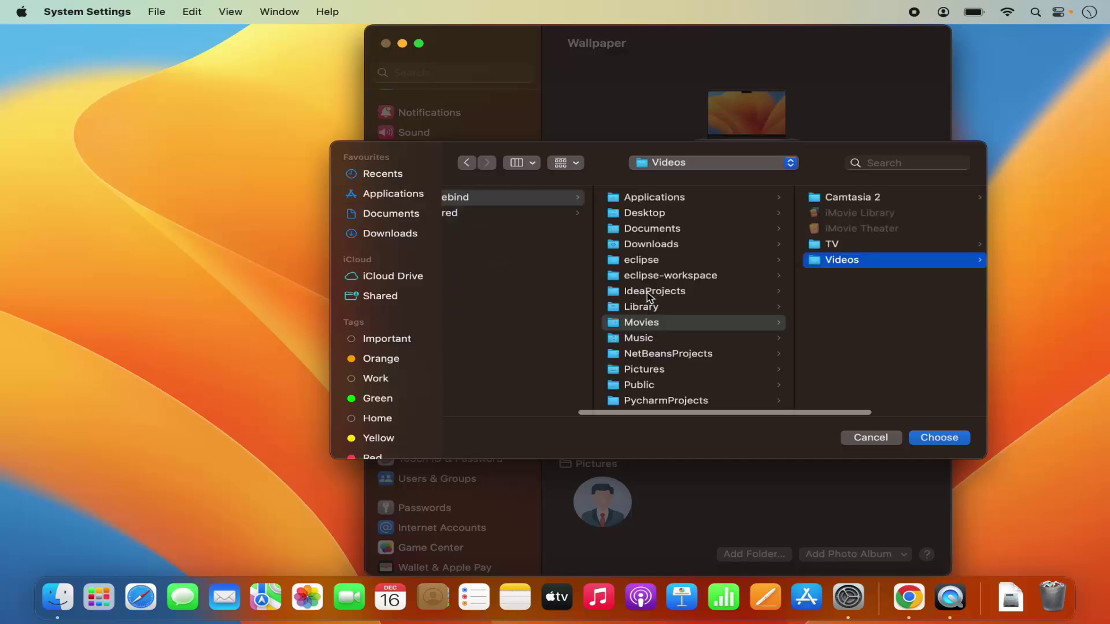
click(648, 373)
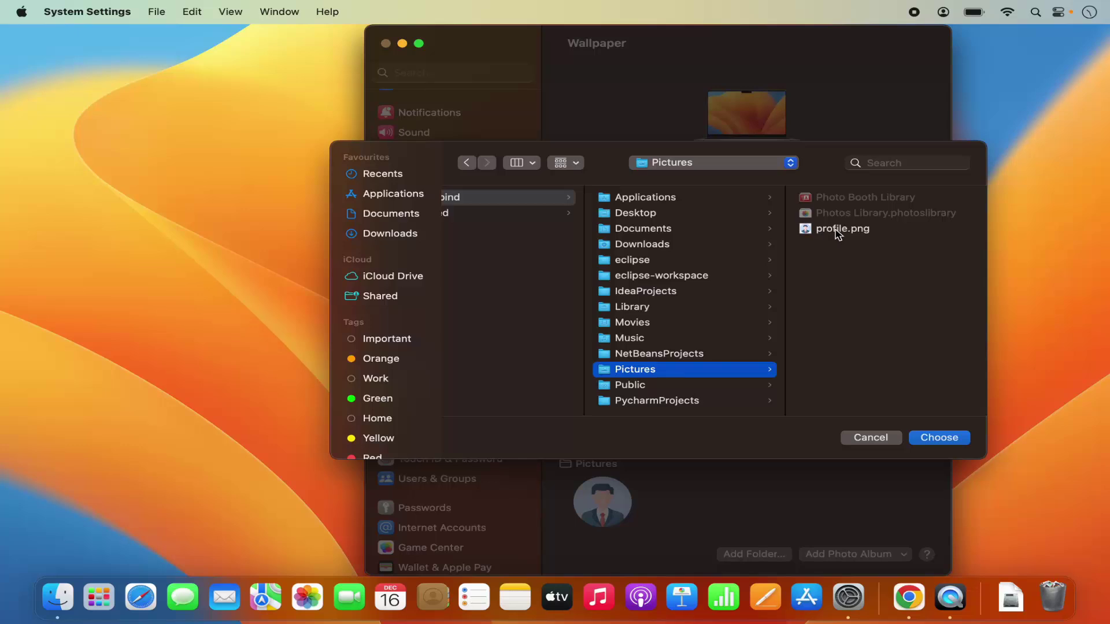
click(838, 230)
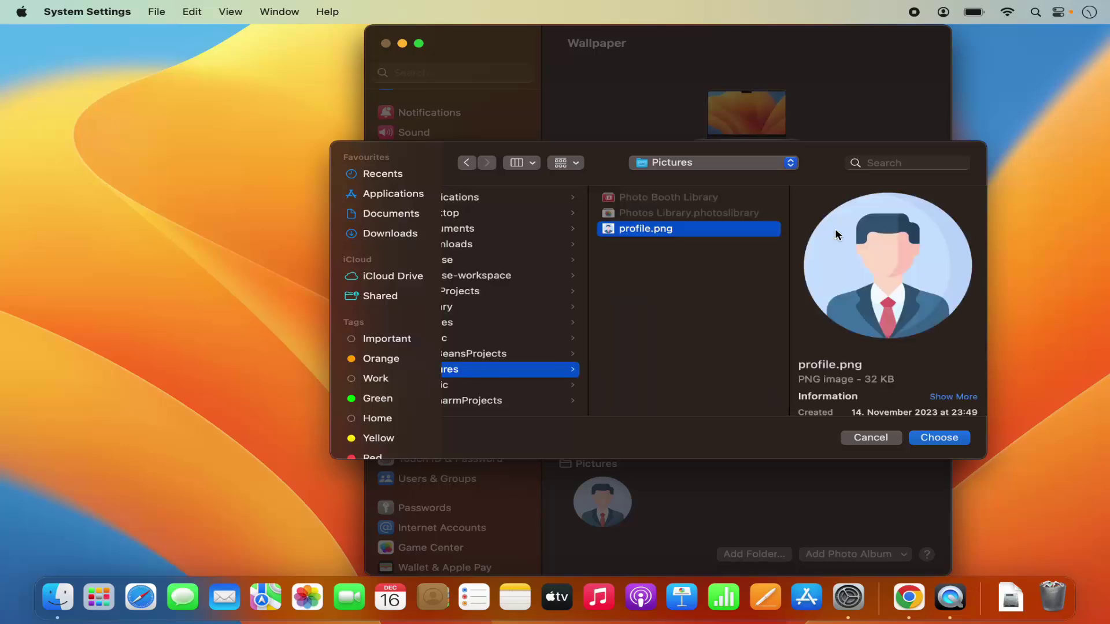
click(933, 439)
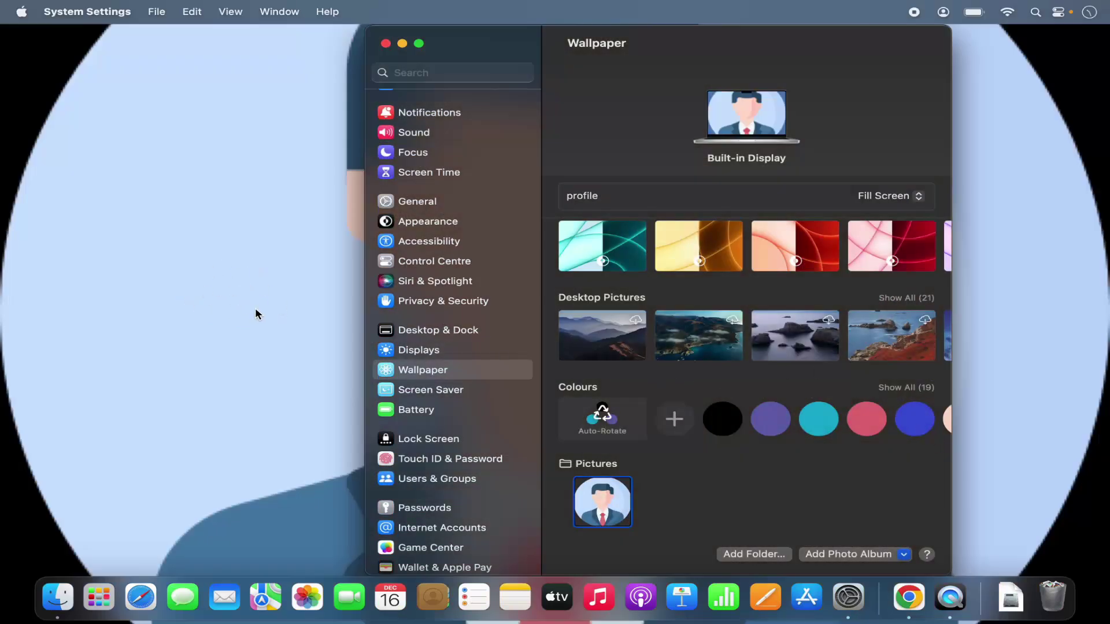
Minimize to view the profile.png desktop, restore the window, and reselect Ventura Graphic
key(super+m)
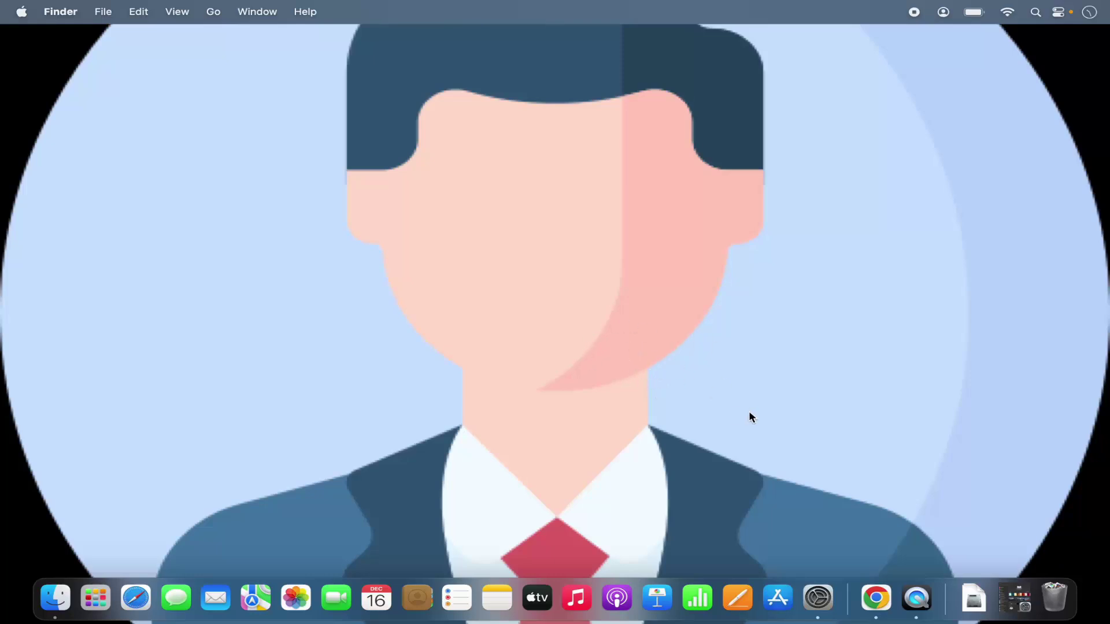
click(818, 598)
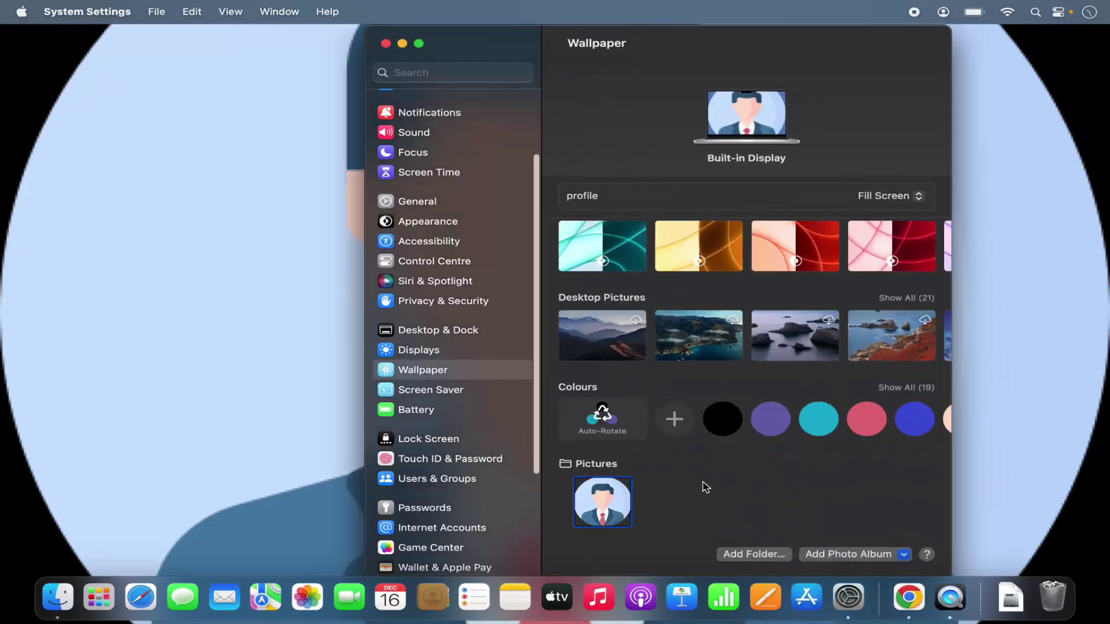
scroll(668, 428, up, 3)
click(587, 298)
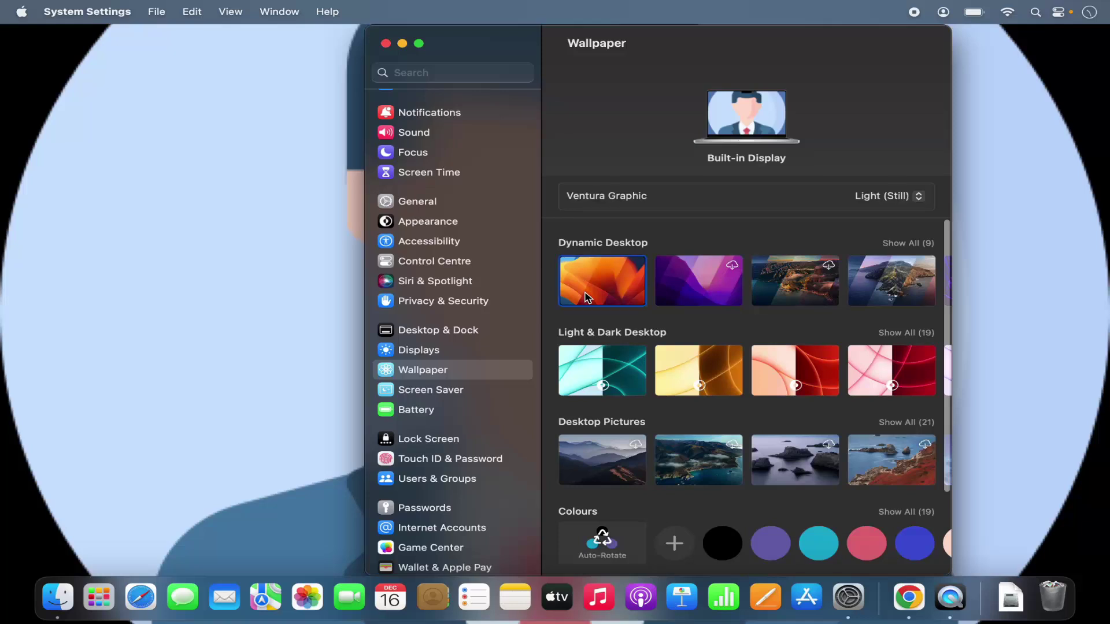